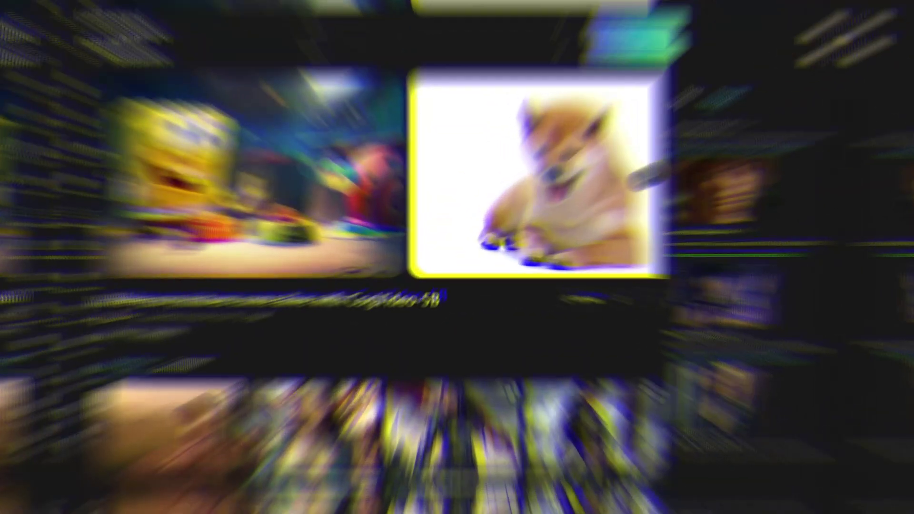
Scroll through the CogVideo-5B related posts before moving on to the TensorArt home page.
{"action": "scroll", "coordinate": [78, 249], "scroll_direction": "down", "scroll_amount": 3}
{"action": "scroll", "coordinate": [78, 248], "scroll_direction": "down", "scroll_amount": 2}
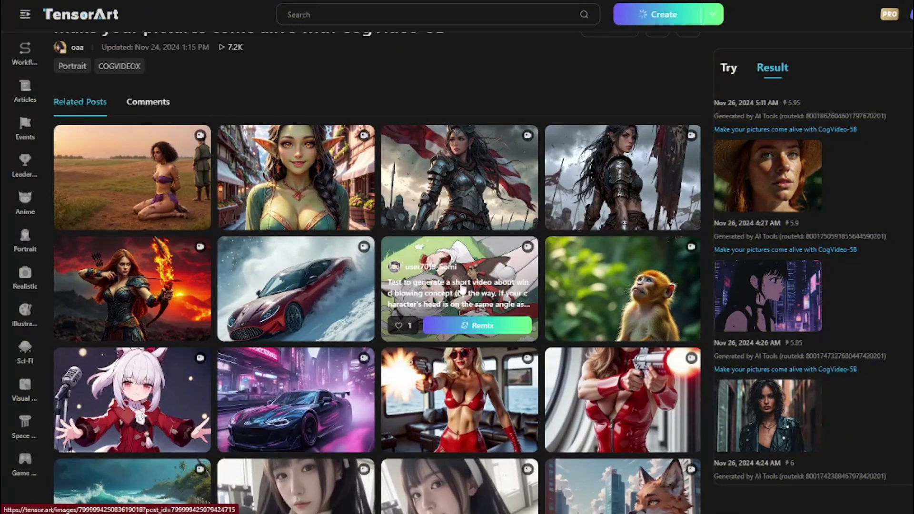
{"action": "scroll", "coordinate": [619, 271], "scroll_direction": "down", "scroll_amount": 3}
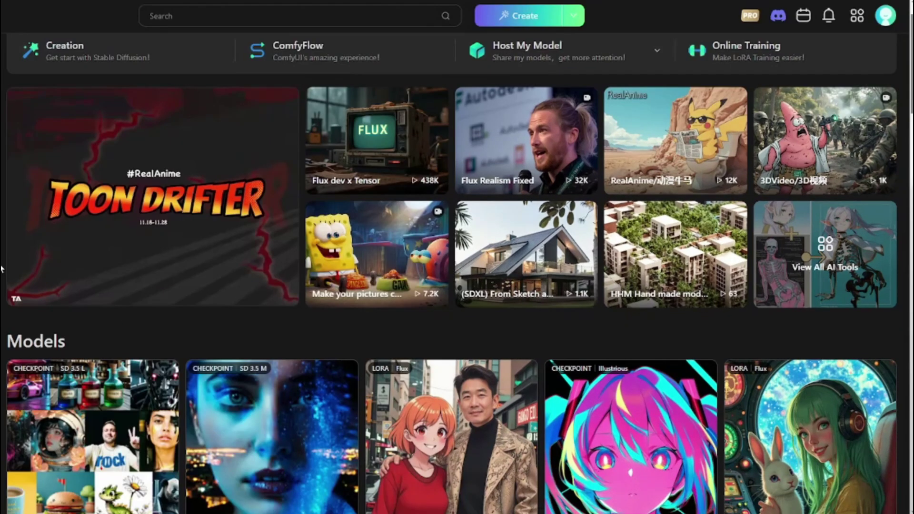
Browse the Models section and the full model grid, then return to the top of the home feed.
{"action": "scroll", "coordinate": [116, 272], "scroll_direction": "down", "scroll_amount": 3}
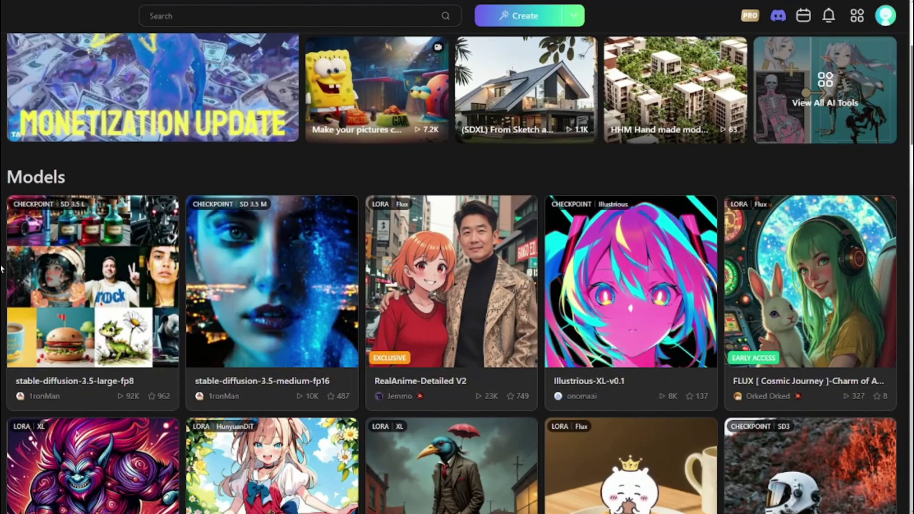
{"action": "scroll", "coordinate": [2, 269], "scroll_direction": "down", "scroll_amount": 2}
{"action": "scroll", "coordinate": [2, 269], "scroll_direction": "down", "scroll_amount": 2}
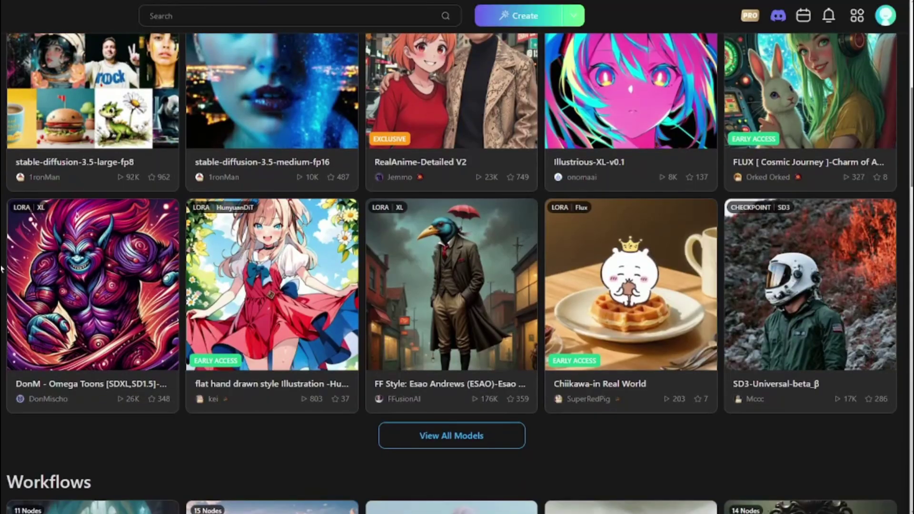
{"action": "scroll", "coordinate": [2, 270], "scroll_direction": "down", "scroll_amount": 4}
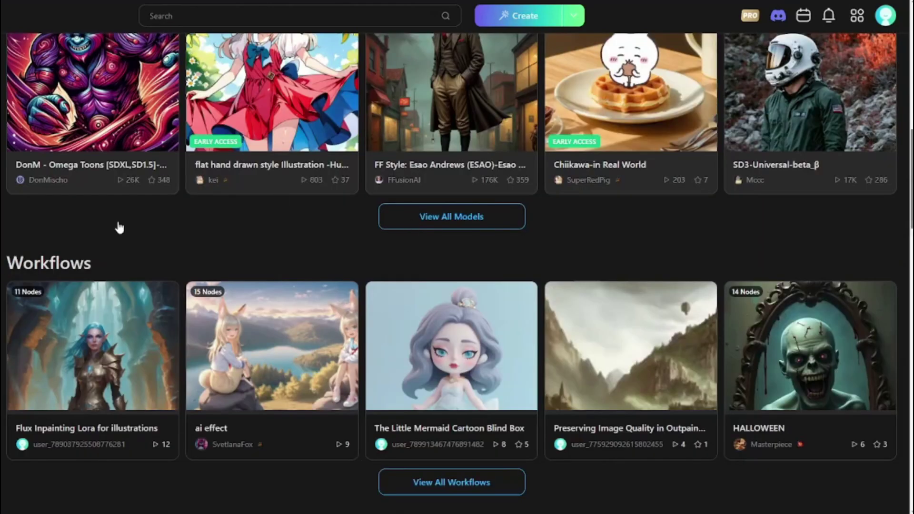
{"action": "scroll", "coordinate": [11, 318], "scroll_direction": "down", "scroll_amount": 13}
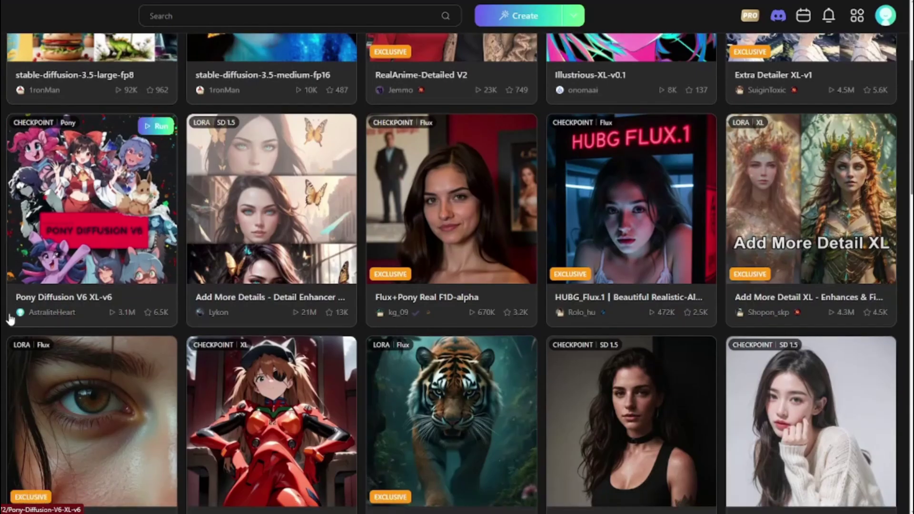
{"action": "scroll", "coordinate": [10, 318], "scroll_direction": "up", "scroll_amount": 10}
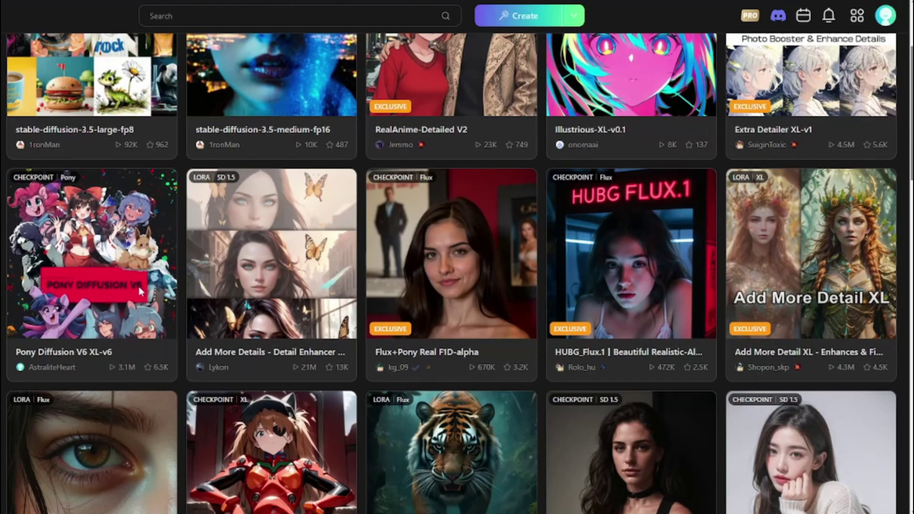
{"action": "scroll", "coordinate": [100, 264], "scroll_direction": "up", "scroll_amount": 8}
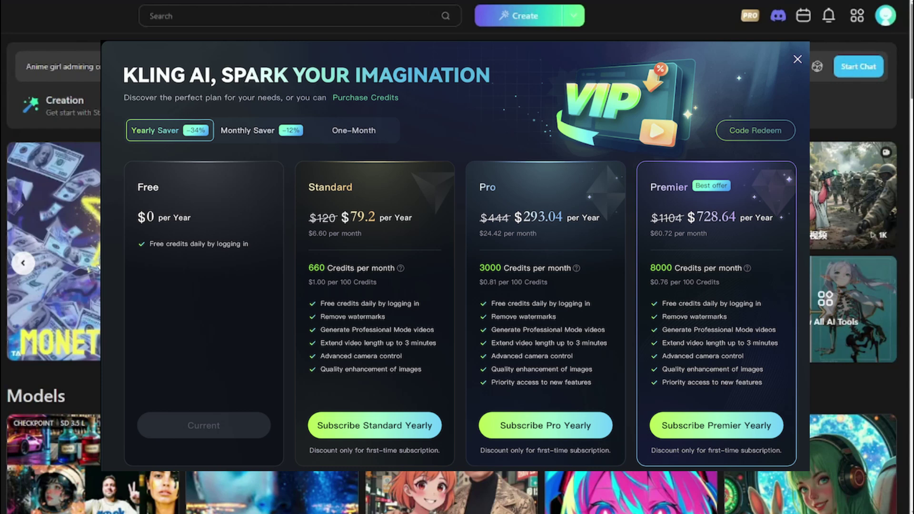
Close the VIP pricing offer and launch the 'Make your pictures come alive with CogVideo-5B' tool.
{"action": "key", "text": "Escape"}
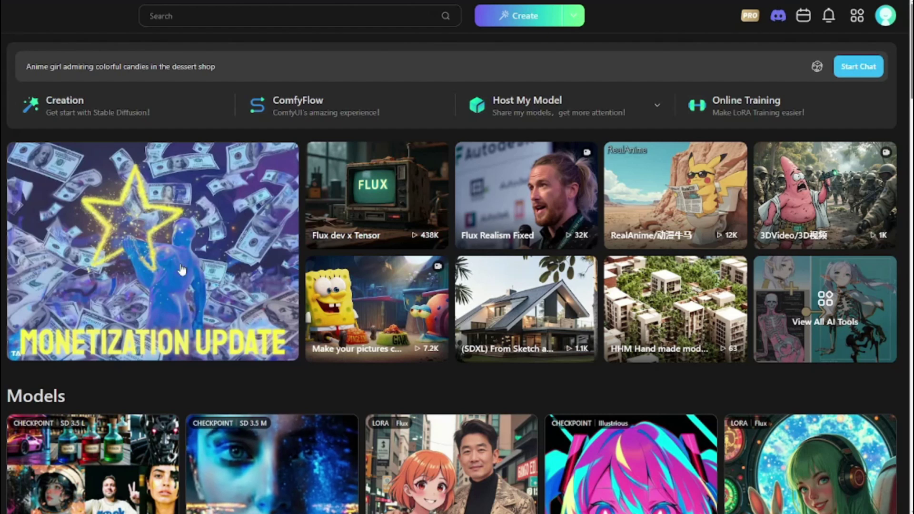
{"action": "mouse_move", "coordinate": [348, 322]}
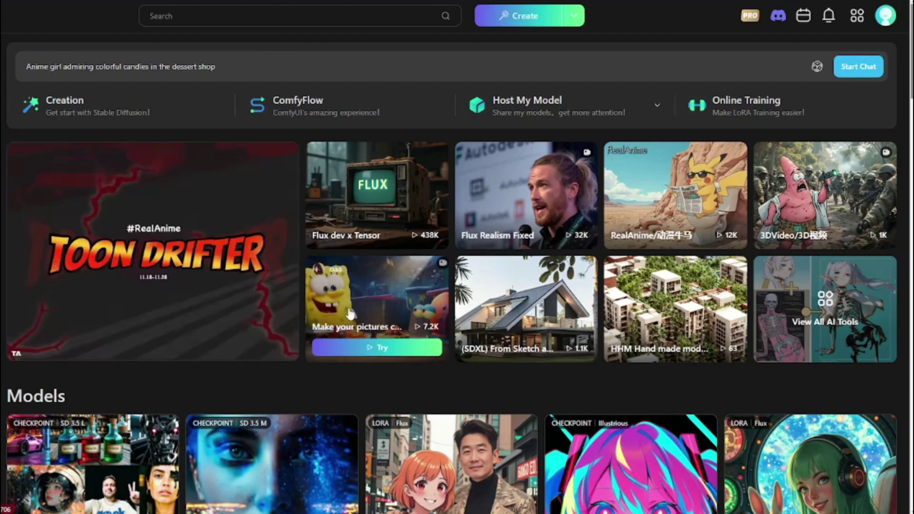
{"action": "left_click", "coordinate": [376, 350]}
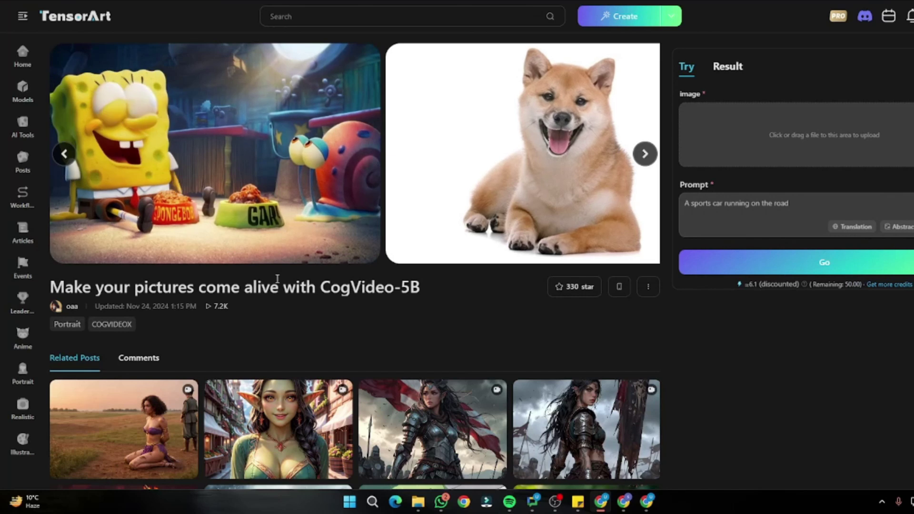
Highlight part of the tool's title and scroll through the Related Posts gallery.
{"action": "left_click_drag", "start_coordinate": [61, 287], "coordinate": [232, 288]}
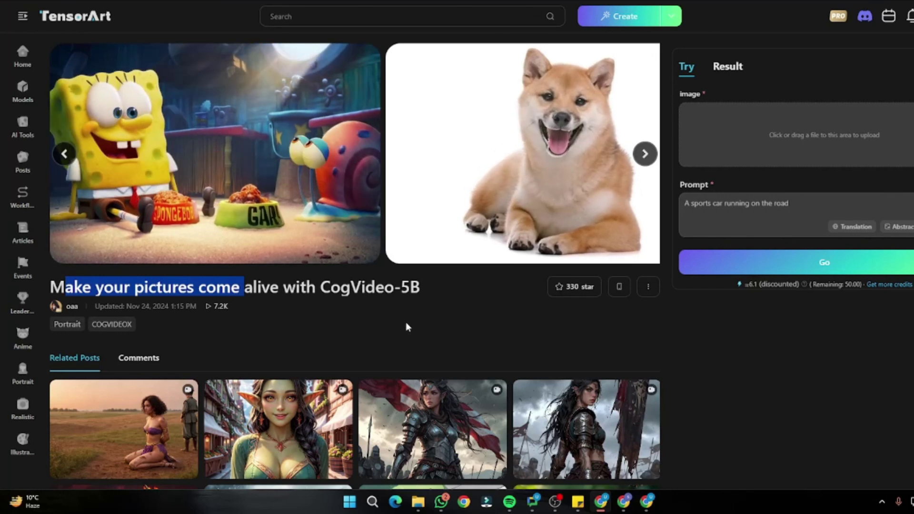
{"action": "scroll", "coordinate": [252, 286], "scroll_direction": "down", "scroll_amount": 3}
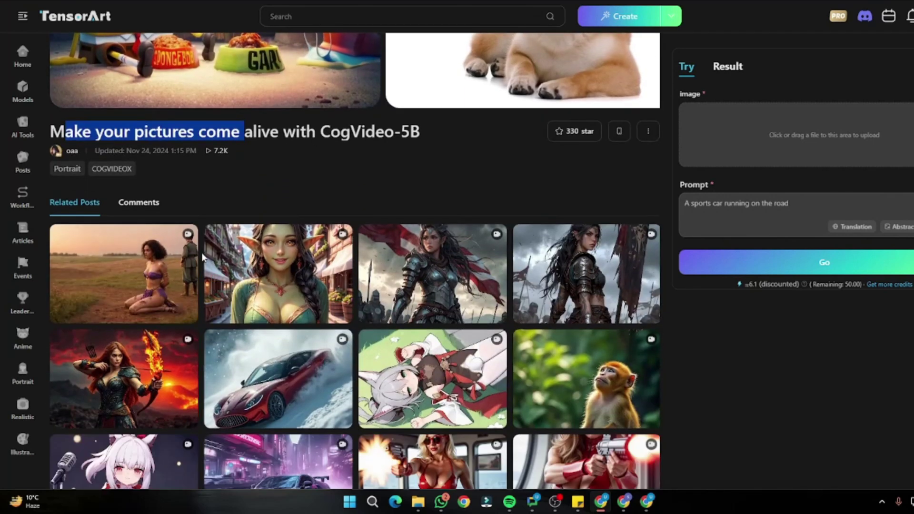
{"action": "scroll", "coordinate": [200, 257], "scroll_direction": "down", "scroll_amount": 6}
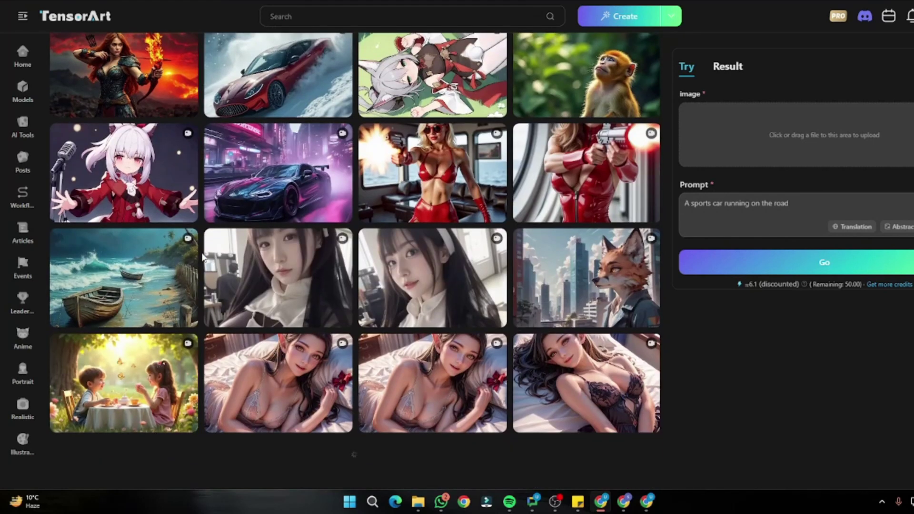
{"action": "scroll", "coordinate": [202, 257], "scroll_direction": "up", "scroll_amount": 2}
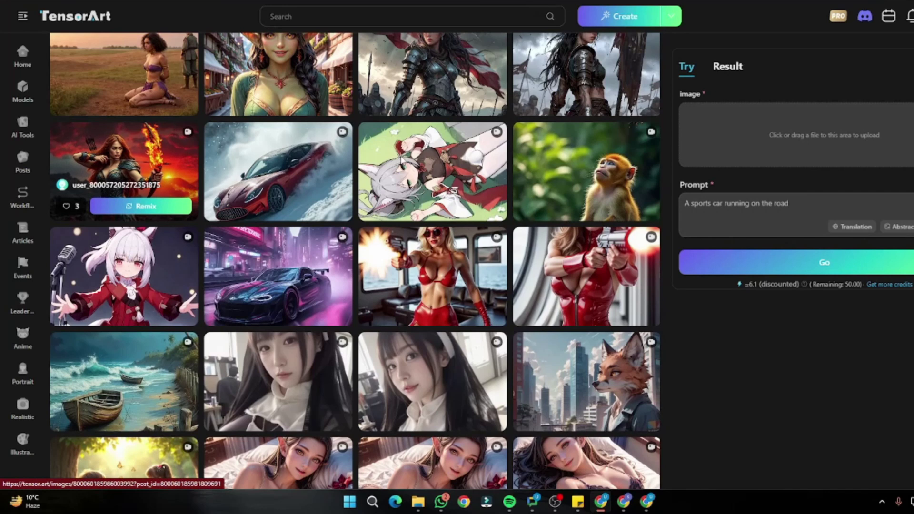
View the archer example post, then check the 50.00 credit balance in the account menu.
{"action": "left_click", "coordinate": [124, 158]}
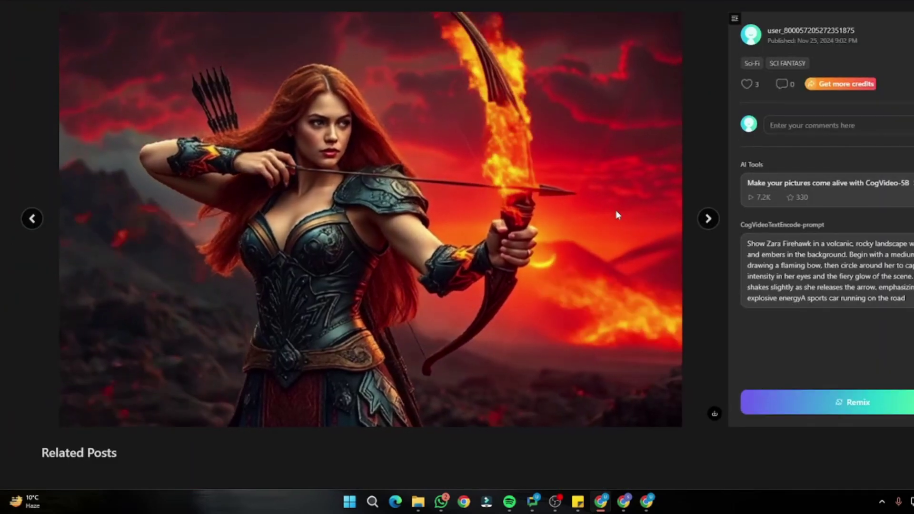
{"action": "key", "text": "Escape"}
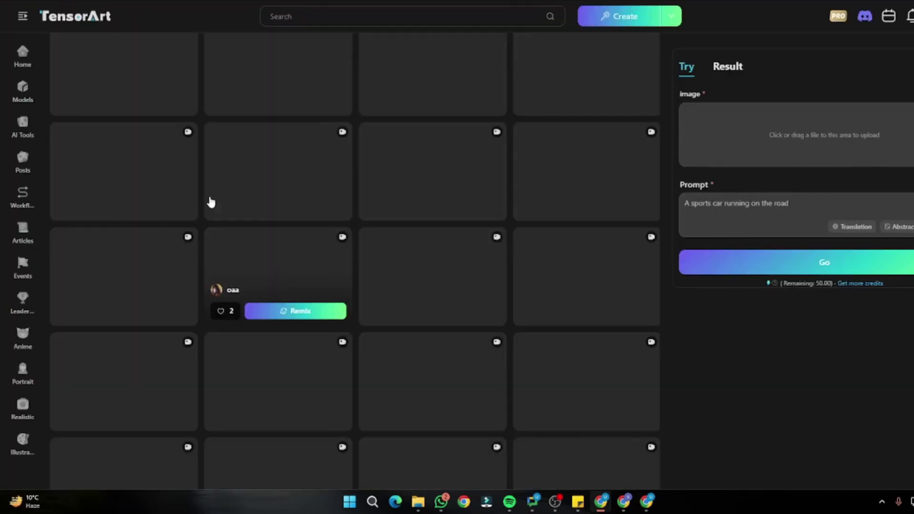
{"action": "scroll", "coordinate": [266, 247], "scroll_direction": "up", "scroll_amount": 4}
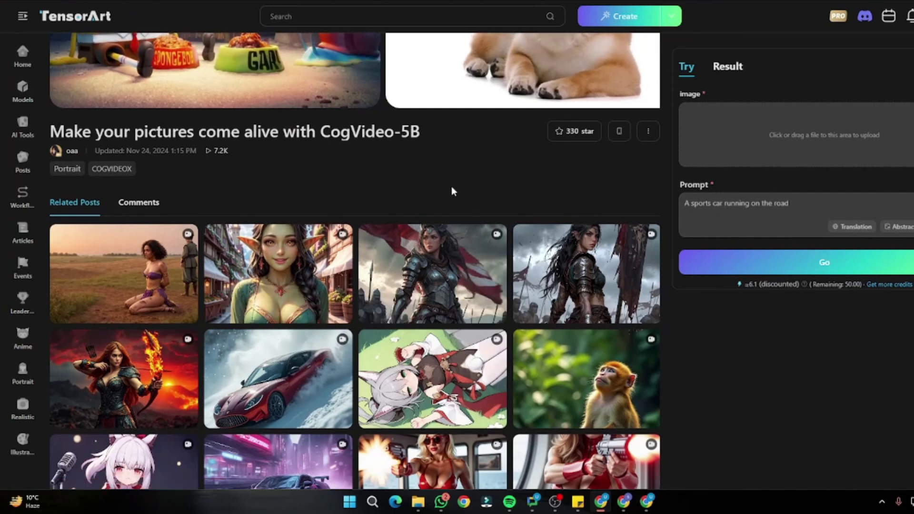
{"action": "mouse_move", "coordinate": [912, 17]}
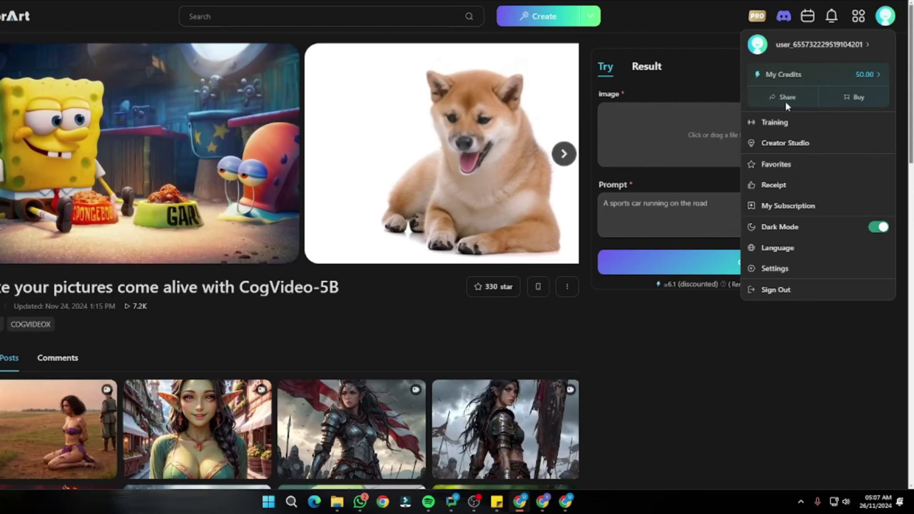
View the empty account profile, then go back through Home to the 'Make your pictures come alive' tool.
{"action": "left_click", "coordinate": [819, 44]}
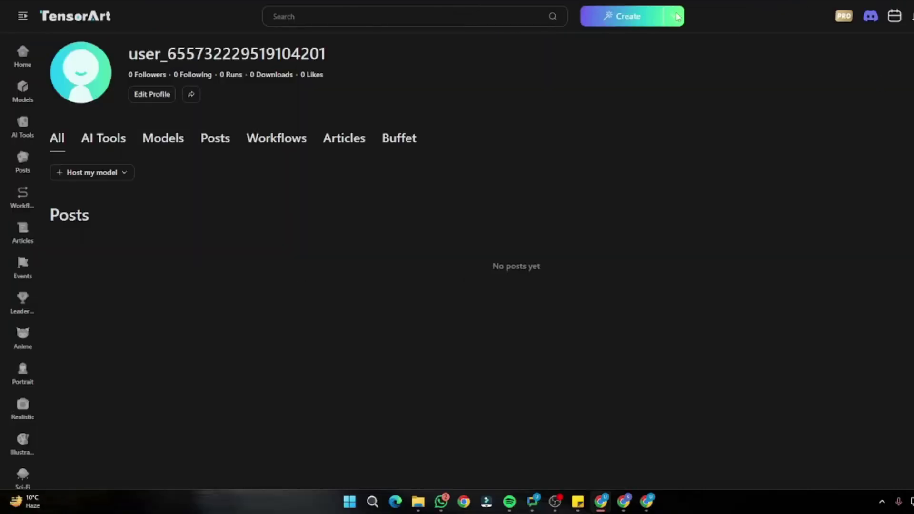
{"action": "left_click", "coordinate": [19, 57]}
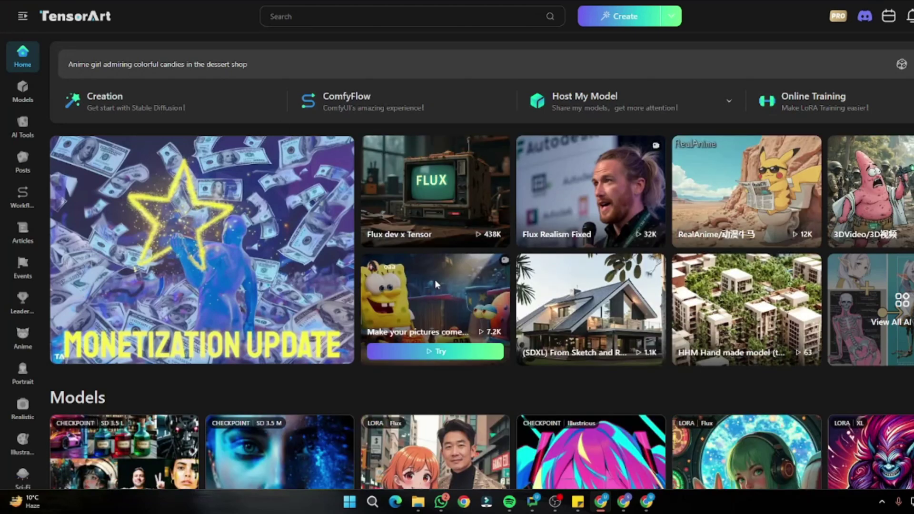
{"action": "left_click", "coordinate": [435, 279]}
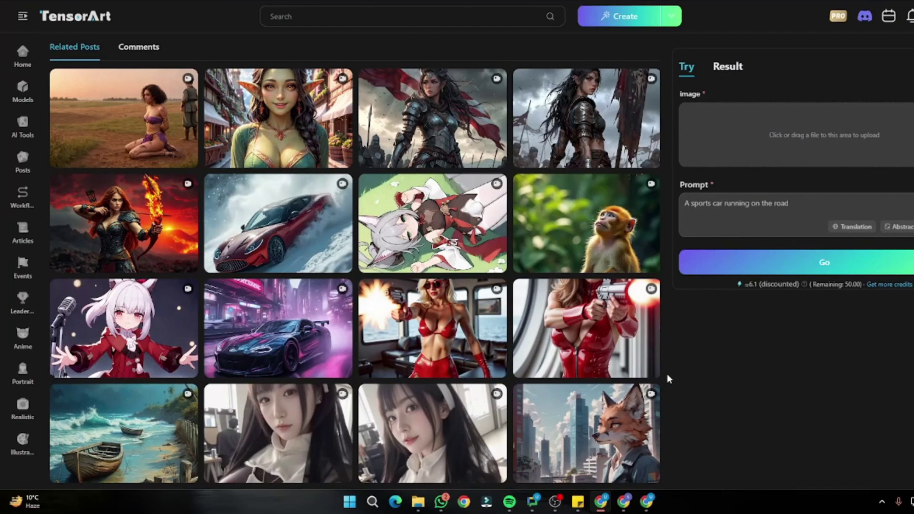
Step through the example posts, including the laughing monkey clip, and close the overlay.
{"action": "scroll", "coordinate": [667, 376], "scroll_direction": "up", "scroll_amount": 6}
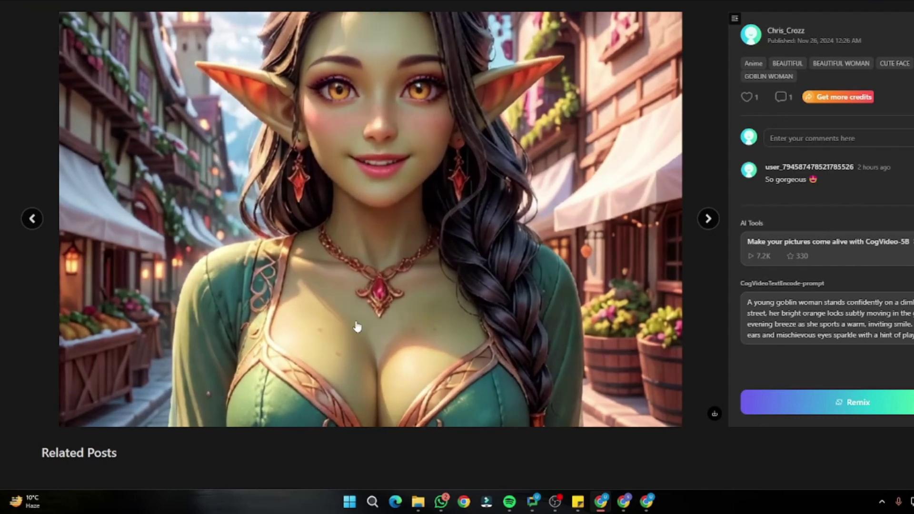
{"action": "key", "text": "Right"}
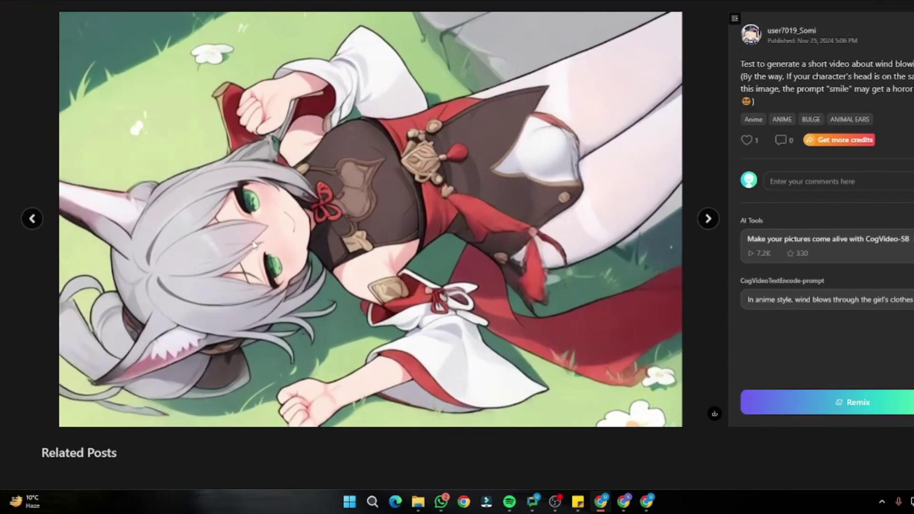
{"action": "key", "text": "Right"}
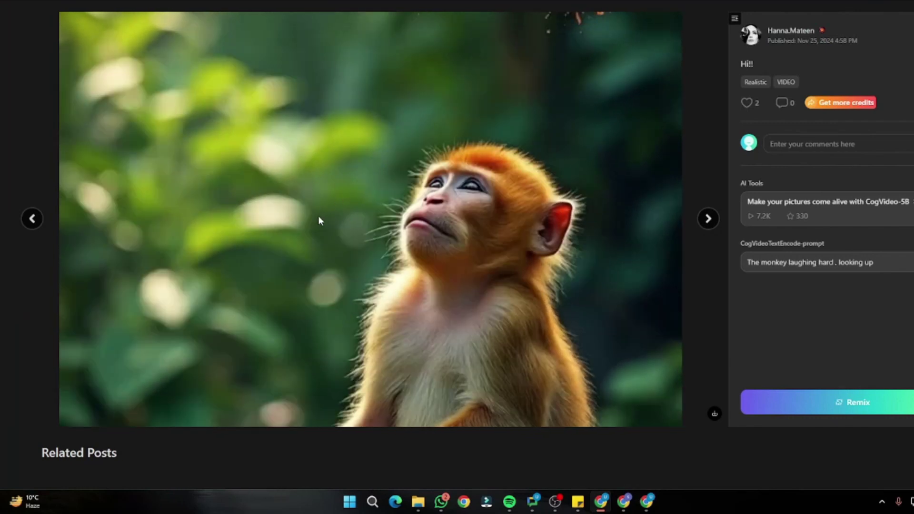
{"action": "key", "text": "Escape"}
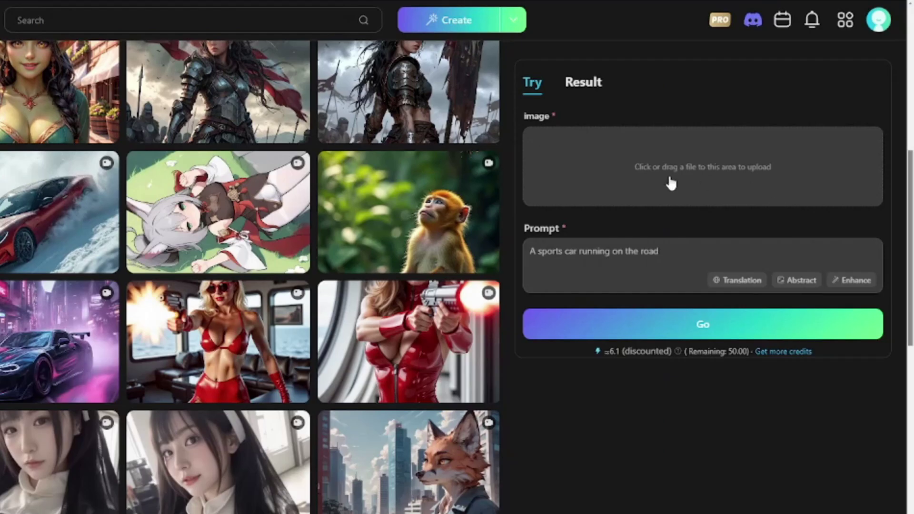
Upload the straw-hat woman portrait as the CogVideo-5B input image.
{"action": "left_click", "coordinate": [653, 261]}
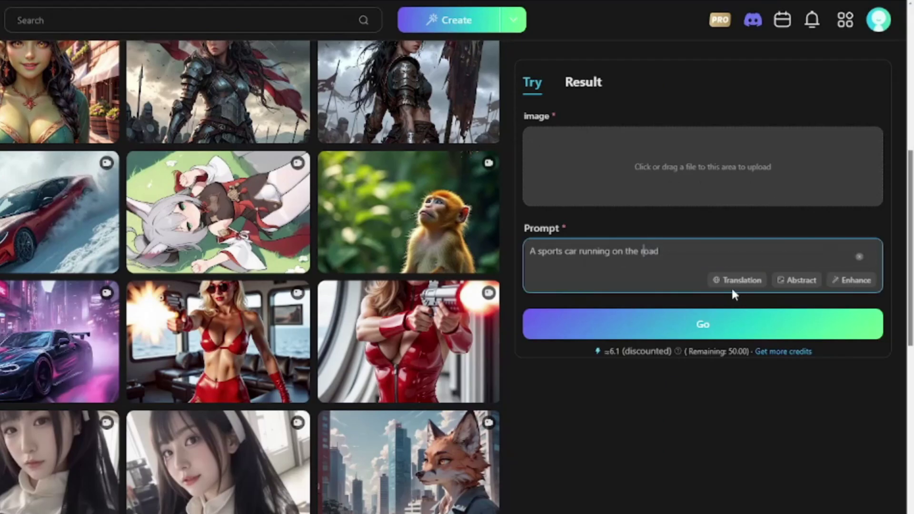
{"action": "left_click", "coordinate": [693, 307]}
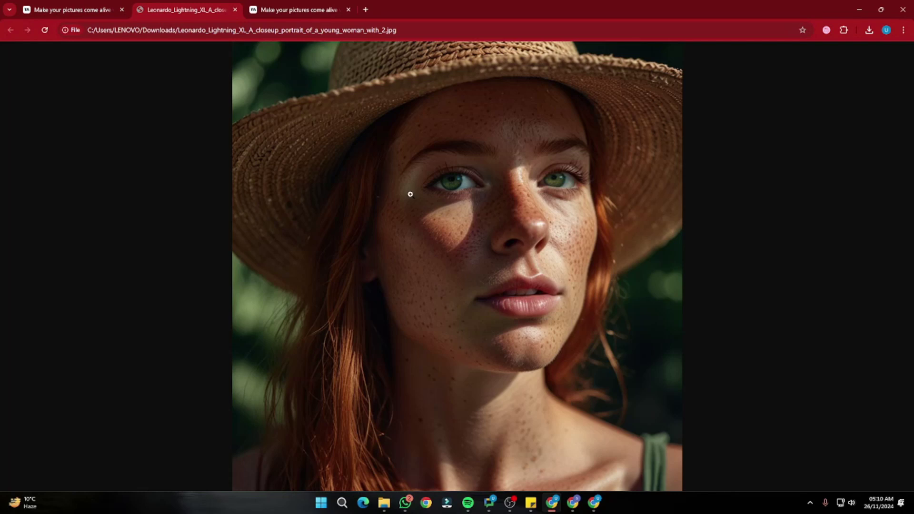
{"action": "left_click_drag", "start_coordinate": [86, 4], "coordinate": [668, 144]}
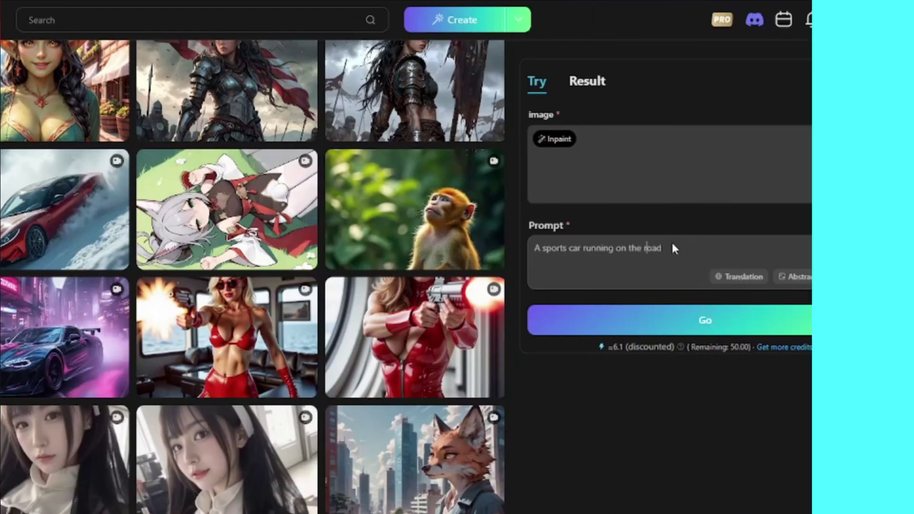
Clear the sample sports-car prompt from the Prompt box.
{"action": "left_click", "coordinate": [728, 229]}
{"action": "key", "text": "ctrl+a"}
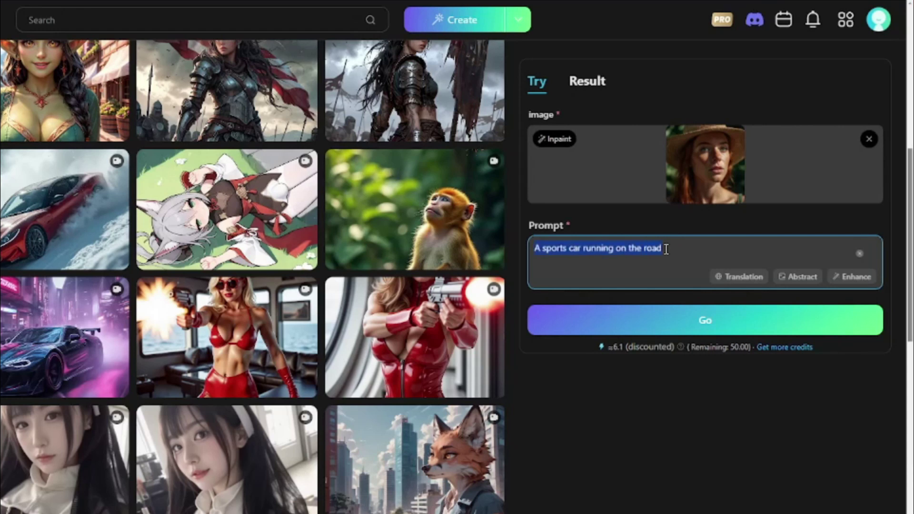
{"action": "key", "text": "BackSpace"}
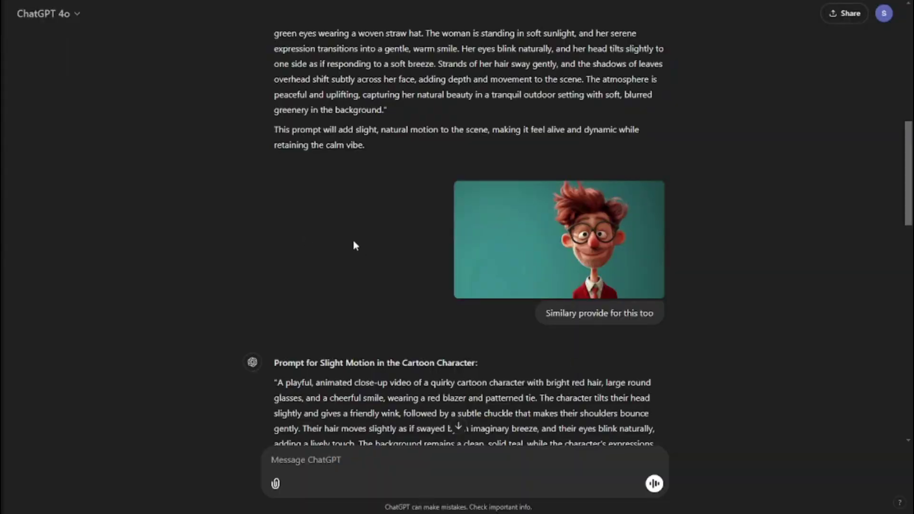
Select ChatGPT's updated prompt of the straw-hat woman breaking into a warm smile.
{"action": "scroll", "coordinate": [285, 236], "scroll_direction": "up", "scroll_amount": 10}
{"action": "scroll", "coordinate": [232, 237], "scroll_direction": "up", "scroll_amount": 2}
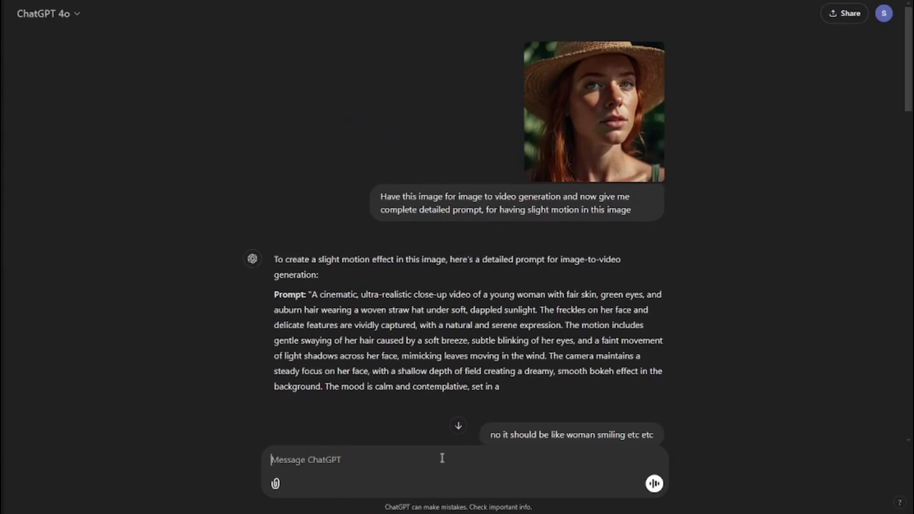
{"action": "left_click_drag", "start_coordinate": [381, 196], "coordinate": [481, 208]}
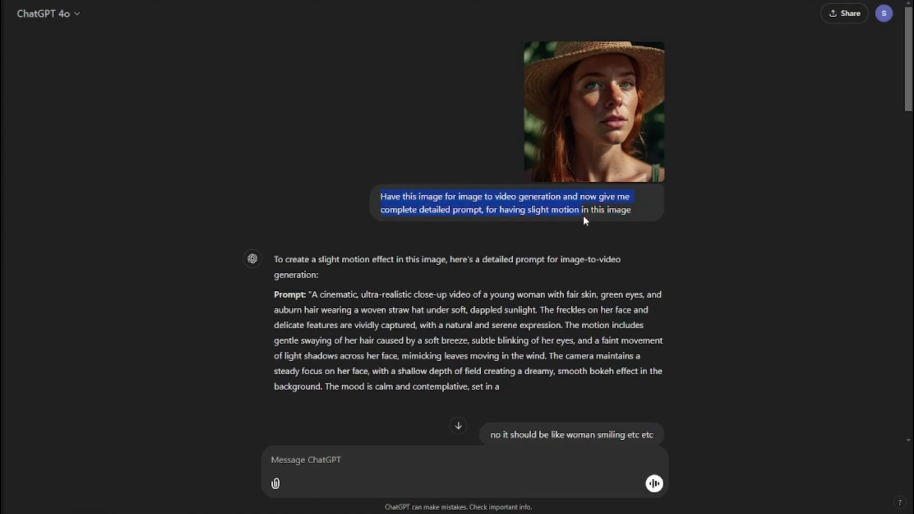
{"action": "scroll", "coordinate": [300, 306], "scroll_direction": "down", "scroll_amount": 7}
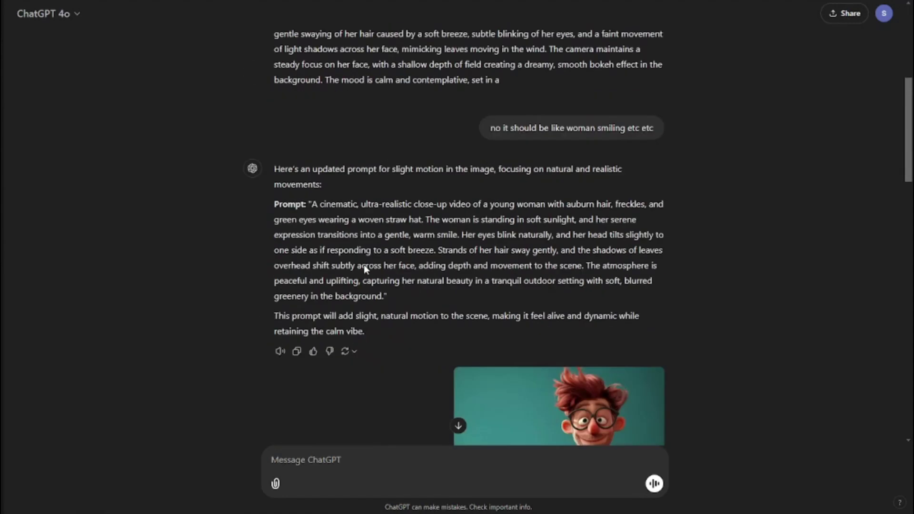
{"action": "left_click_drag", "start_coordinate": [313, 182], "coordinate": [385, 274]}
{"action": "key", "text": "ctrl+c"}
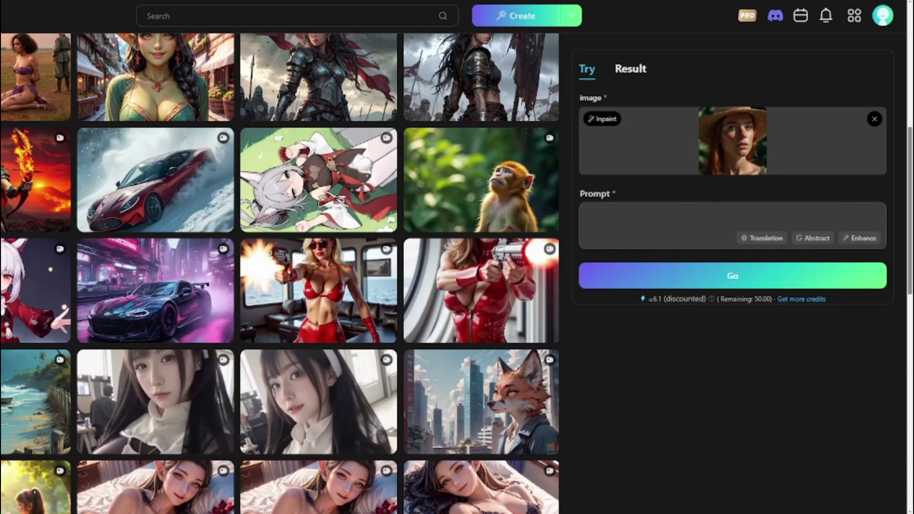
Paste the smiling-woman prompt, enhance it, and start generating the video.
{"action": "left_click", "coordinate": [632, 211]}
{"action": "key", "text": "ctrl+v"}
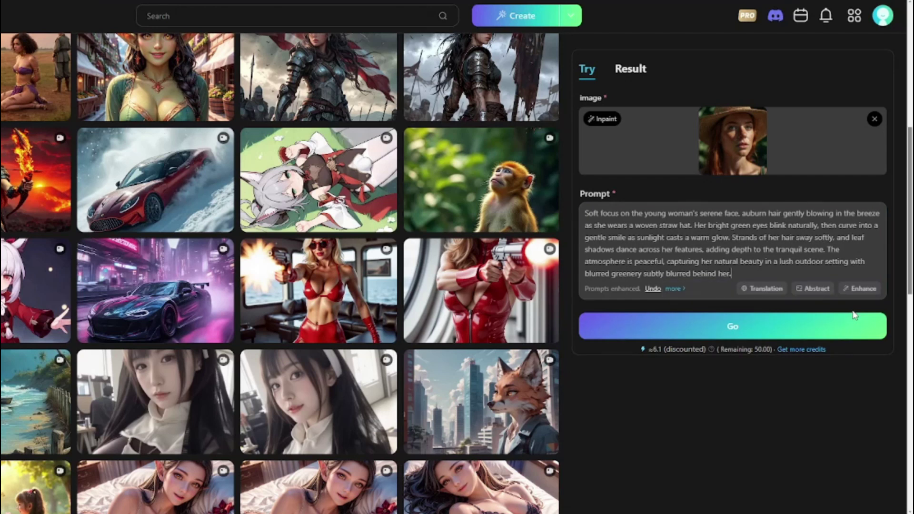
{"action": "left_click_drag", "start_coordinate": [590, 214], "coordinate": [755, 271]}
{"action": "left_click", "coordinate": [751, 261]}
{"action": "left_click", "coordinate": [732, 326]}
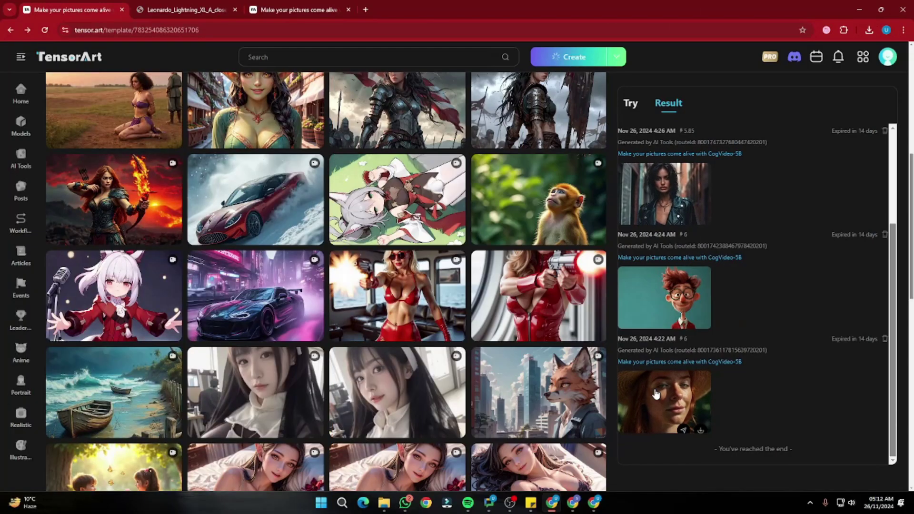
Open the straw-hat woman clip from the Result list in a large preview.
{"action": "left_click", "coordinate": [656, 393]}
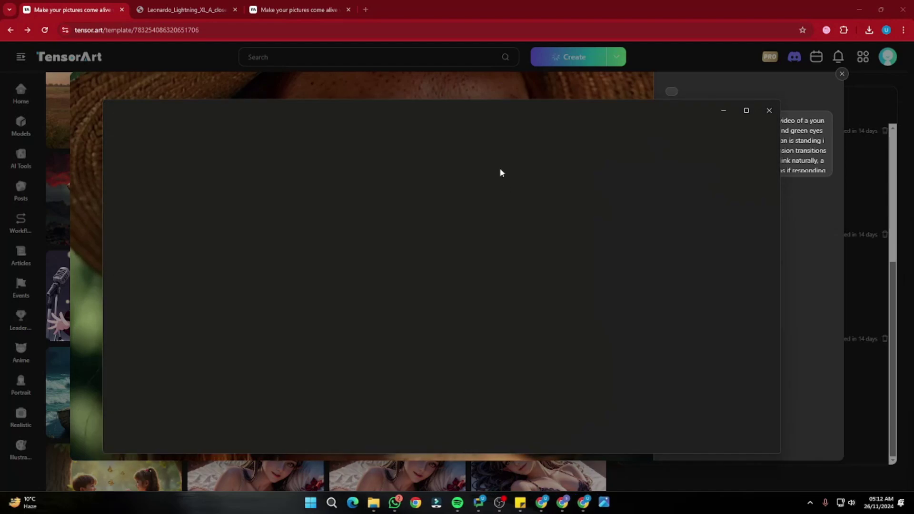
Close the straw-hat portrait in Photos and the smiling CogVideo-5B clip preview.
{"action": "scroll", "coordinate": [478, 260], "scroll_direction": "up", "scroll_amount": 3}
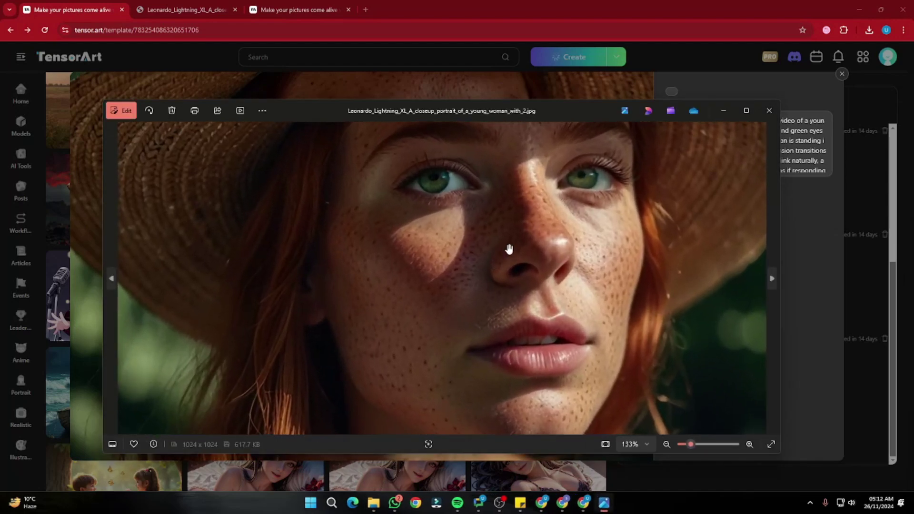
{"action": "scroll", "coordinate": [506, 251], "scroll_direction": "down", "scroll_amount": 5}
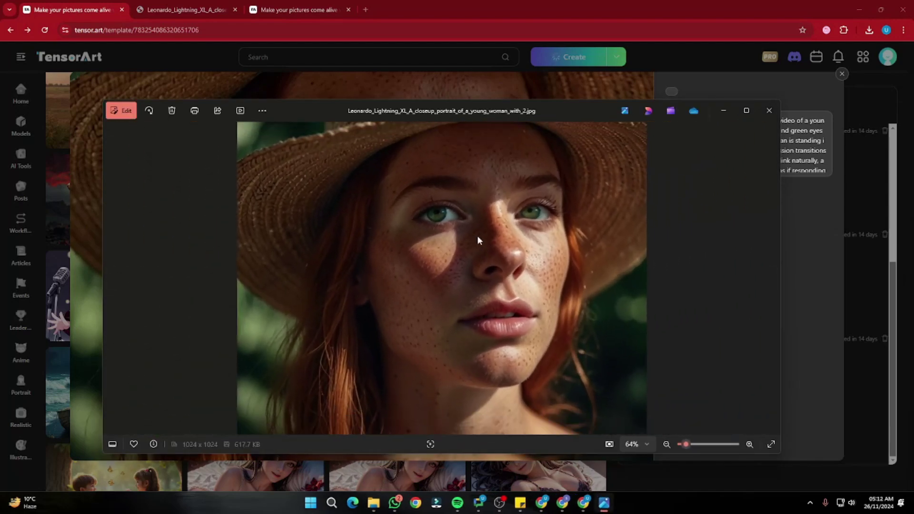
{"action": "left_click", "coordinate": [769, 110]}
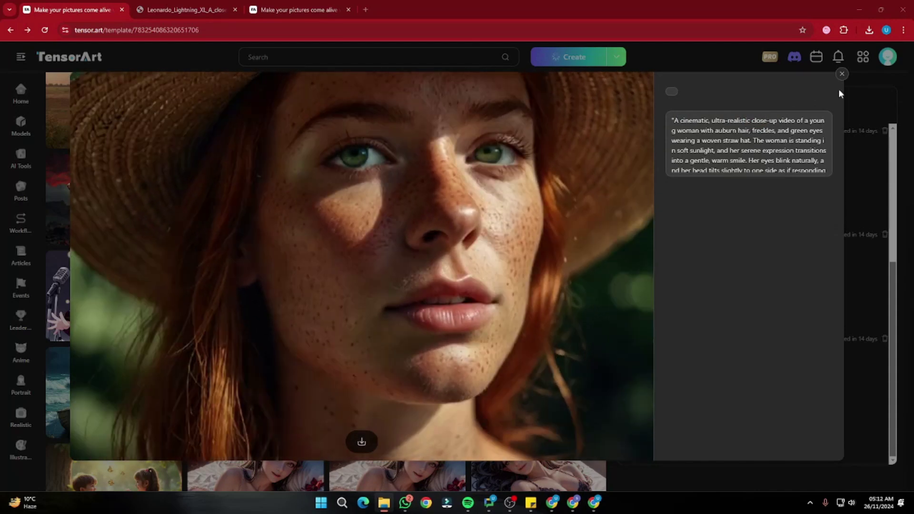
{"action": "left_click", "coordinate": [842, 75]}
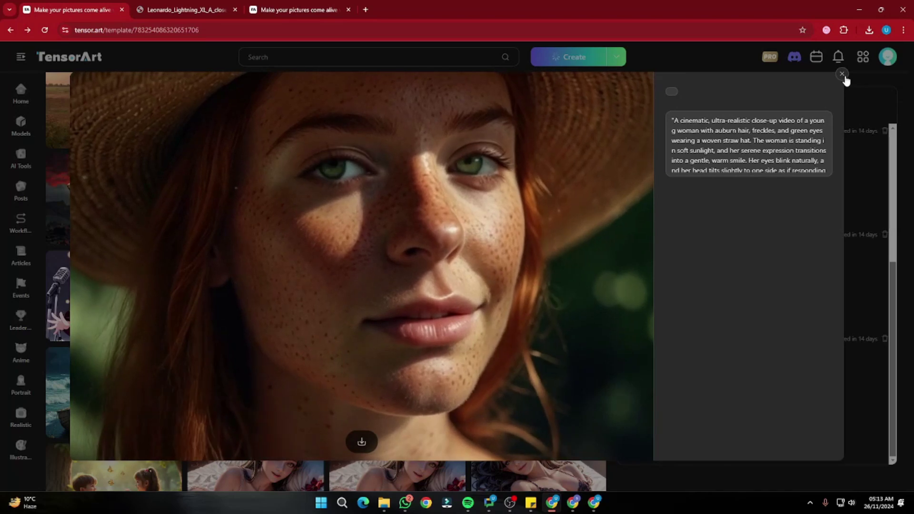
{"action": "left_click", "coordinate": [843, 74]}
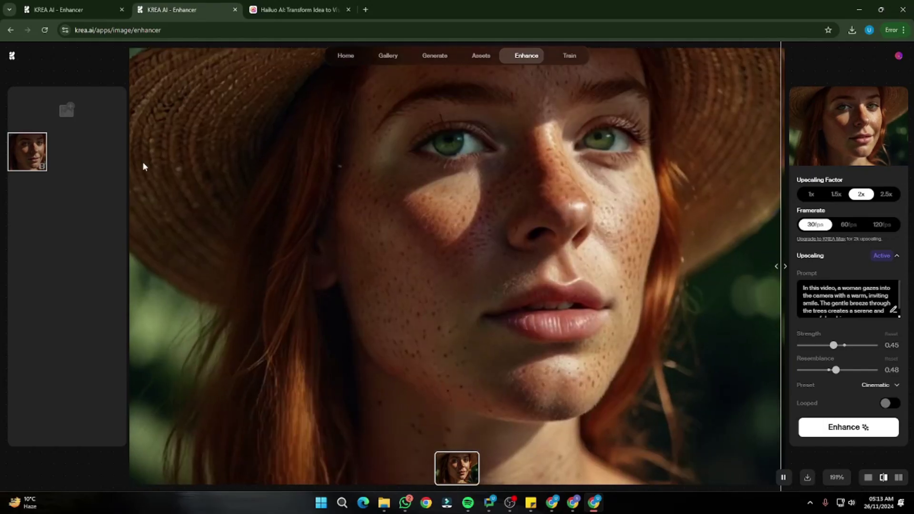
From the KREA home page, open the Upscale & Enhance tool with the portrait video.
{"action": "left_click", "coordinate": [71, 10]}
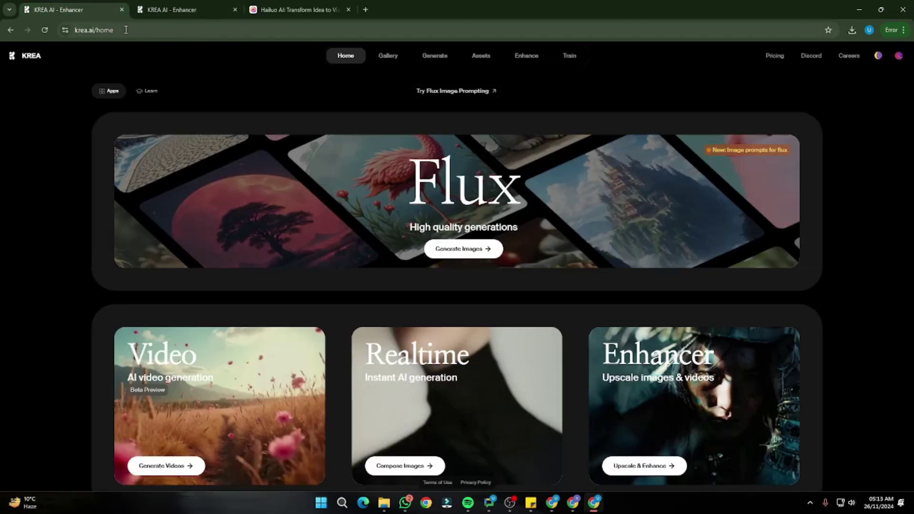
{"action": "left_click", "coordinate": [126, 30]}
{"action": "left_click", "coordinate": [14, 204]}
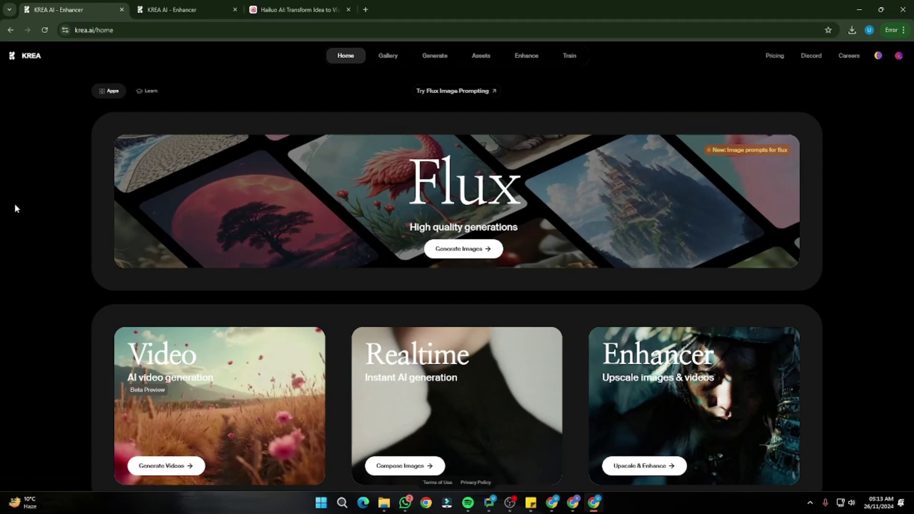
{"action": "scroll", "coordinate": [14, 204], "scroll_direction": "down", "scroll_amount": 3}
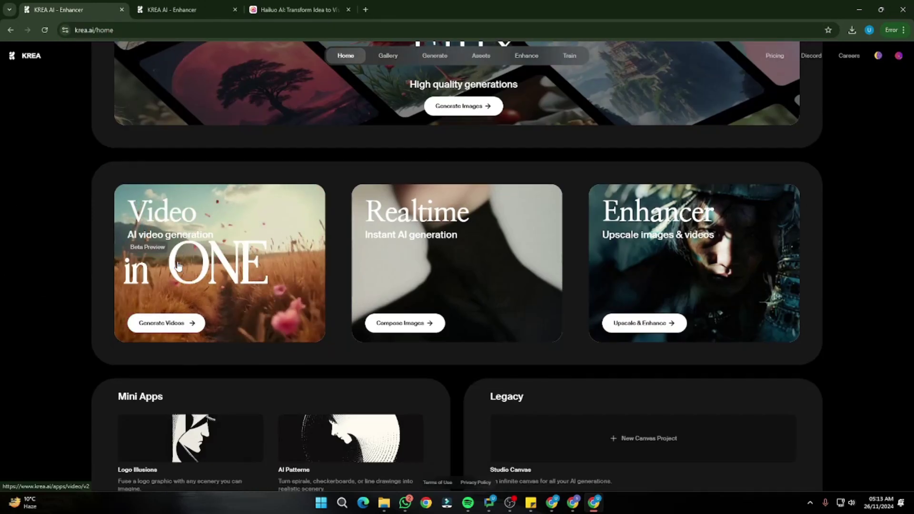
{"action": "left_click", "coordinate": [651, 328]}
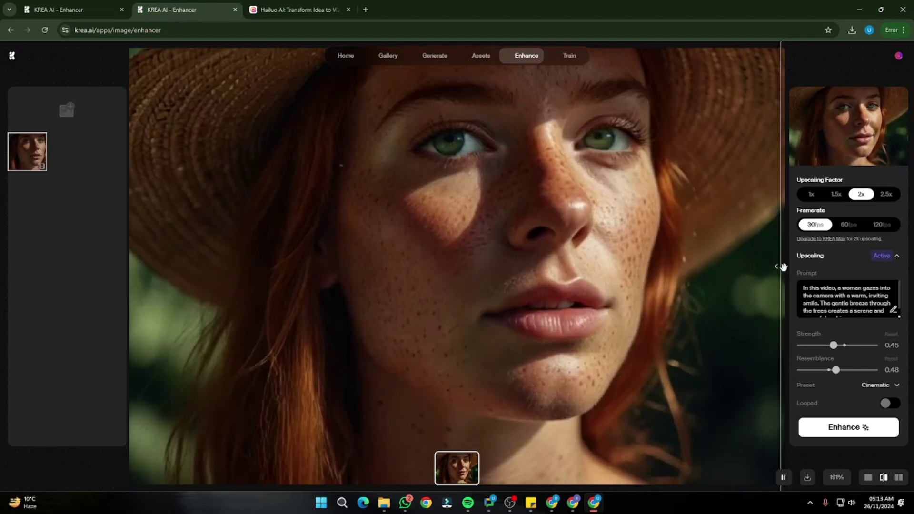
Compare the original and 2x-enhanced clip across the face, then download the enhanced video.
{"action": "left_click_drag", "start_coordinate": [784, 267], "coordinate": [729, 267]}
{"action": "left_click_drag", "start_coordinate": [519, 270], "coordinate": [263, 267]}
{"action": "left_click_drag", "start_coordinate": [81, 266], "coordinate": [752, 265]}
{"action": "left_click_drag", "start_coordinate": [132, 266], "coordinate": [8, 257]}
{"action": "scroll", "coordinate": [744, 233], "scroll_direction": "down", "scroll_amount": 5}
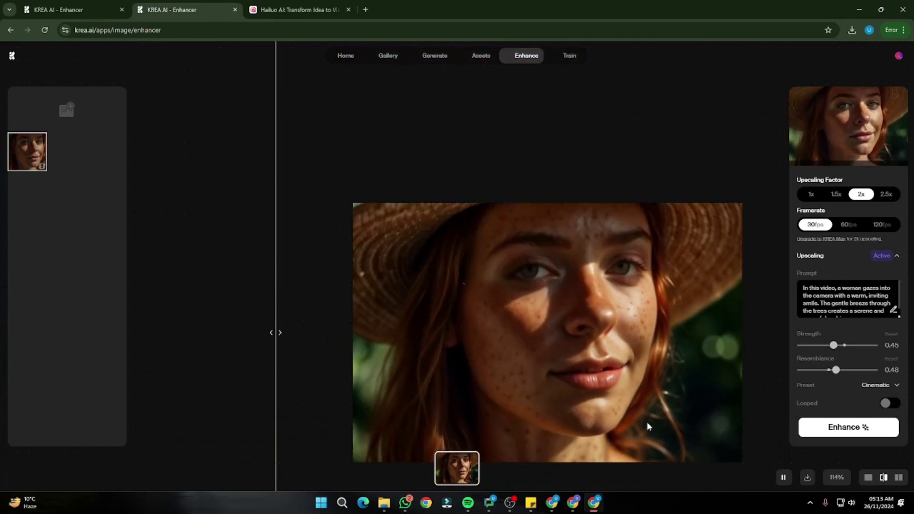
{"action": "scroll", "coordinate": [672, 402], "scroll_direction": "up", "scroll_amount": 3}
{"action": "left_click", "coordinate": [804, 478]}
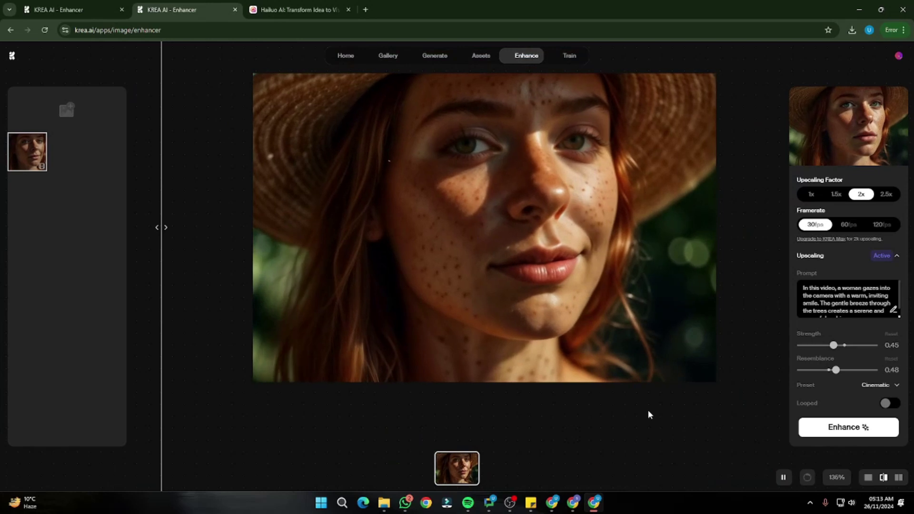